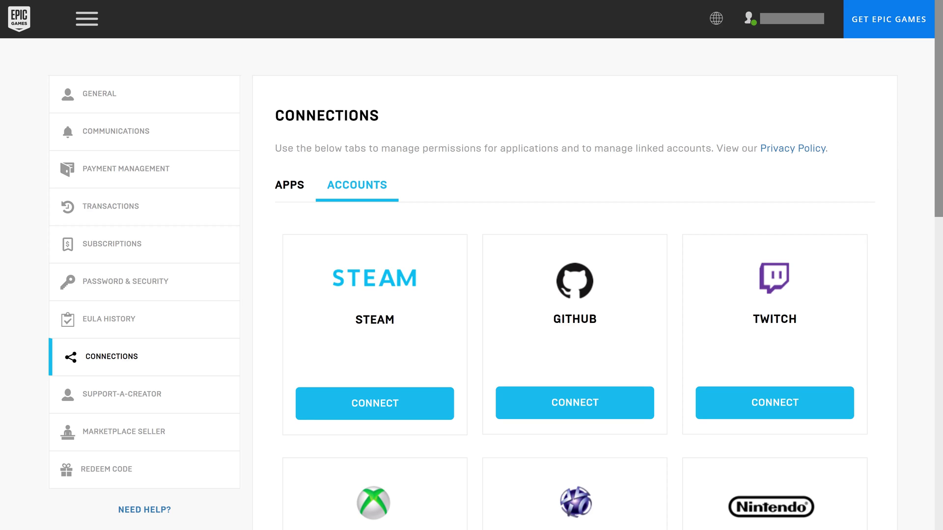
scroll(472, 294, "down", 3)
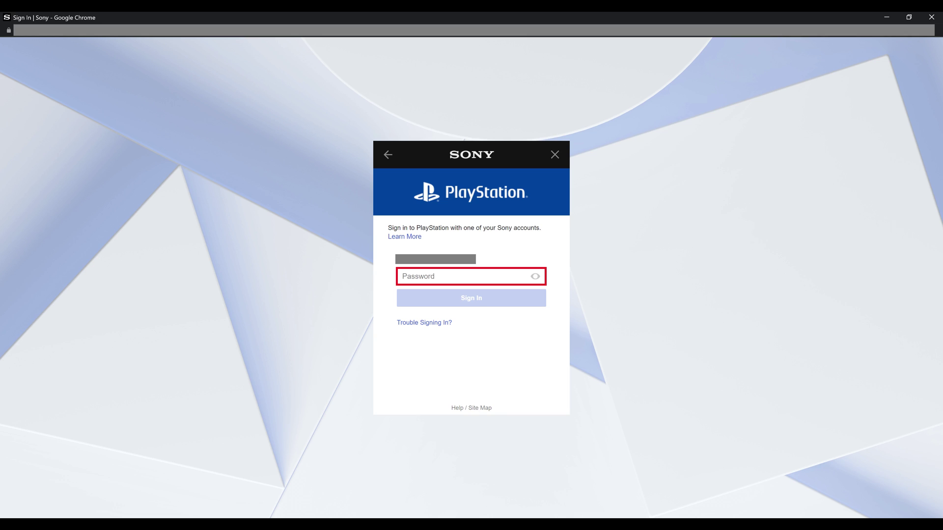
Move focus from the PlayStation password field toward Sign In
key("Tab")
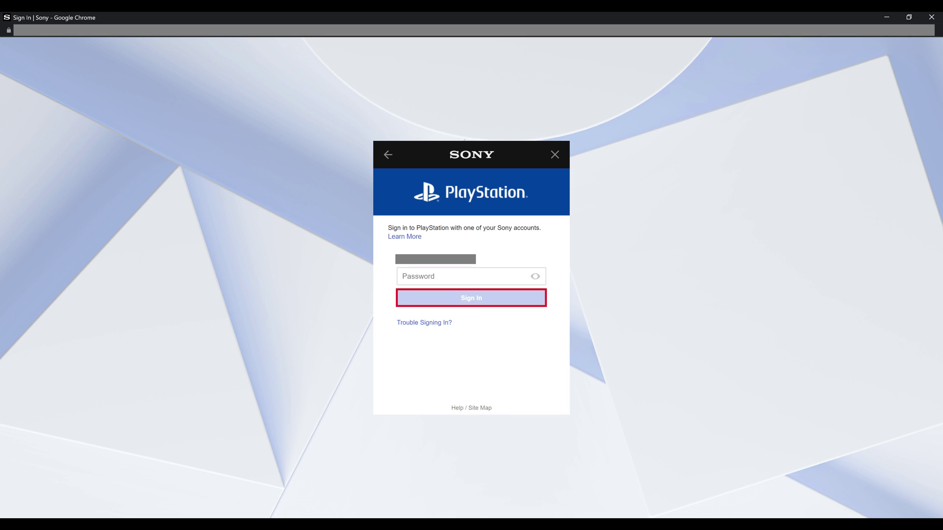